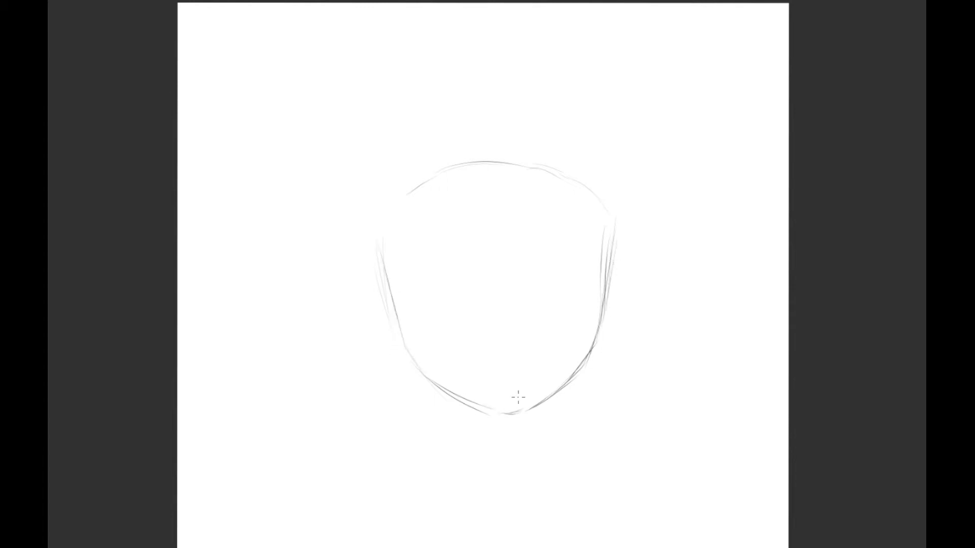
- Sketch long hair lines framing both sides of the face, running from the temples down past the jaw
drag(584, 188, 606, 247)
mouse_move(425, 176)
mouse_down()
mouse_move(521, 148)
mouse_move(590, 189)
mouse_up()
mouse_move(412, 189)
mouse_down()
mouse_move(431, 177)
mouse_move(390, 294)
mouse_up()
mouse_move(571, 186)
mouse_down()
mouse_move(606, 251)
mouse_move(603, 239)
mouse_move(597, 308)
mouse_move(608, 328)
mouse_up()
drag(606, 260, 620, 439)
mouse_move(529, 385)
mouse_down()
mouse_move(467, 354)
mouse_move(472, 339)
mouse_up()
drag(452, 227, 463, 272)
drag(358, 188, 334, 460)
drag(358, 208, 333, 437)
mouse_move(486, 169)
mouse_down()
mouse_move(556, 242)
mouse_move(575, 436)
mouse_up()
drag(570, 384, 578, 453)
- Sketch the hairline across the forehead with short strokes and add flicked strands at the off-centre hair parting
drag(367, 184, 359, 222)
mouse_move(381, 162)
mouse_down()
mouse_move(414, 127)
mouse_move(467, 113)
mouse_up()
drag(454, 151, 525, 165)
drag(515, 187, 539, 188)
drag(466, 142, 551, 177)
drag(363, 184, 391, 170)
mouse_move(353, 229)
mouse_down()
mouse_move(359, 202)
mouse_move(384, 176)
mouse_move(347, 151)
mouse_up()
drag(384, 161, 406, 130)
drag(382, 168, 387, 164)
drag(397, 108, 378, 153)
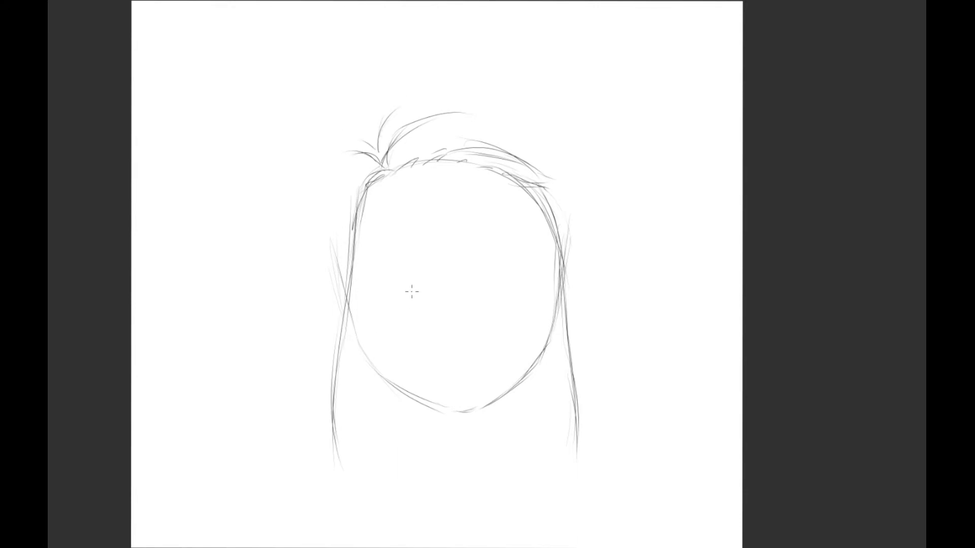
- Draw thick arched upper lash lines for both eyes with layered strokes
mouse_move(395, 257)
mouse_down()
mouse_move(427, 264)
mouse_move(360, 283)
mouse_up()
mouse_move(413, 258)
mouse_down()
mouse_move(356, 285)
mouse_move(411, 258)
mouse_up()
mouse_move(472, 266)
mouse_down()
mouse_move(517, 252)
mouse_move(493, 253)
mouse_move(523, 254)
mouse_move(545, 273)
mouse_up()
mouse_move(475, 266)
mouse_down()
mouse_move(531, 257)
mouse_move(543, 277)
mouse_move(535, 274)
mouse_move(531, 260)
mouse_move(544, 274)
mouse_up()
mouse_move(422, 265)
mouse_down()
mouse_move(362, 282)
mouse_move(404, 260)
mouse_up()
mouse_move(360, 284)
mouse_down()
mouse_move(374, 263)
mouse_move(370, 271)
mouse_move(394, 258)
mouse_up()
drag(386, 260, 430, 270)
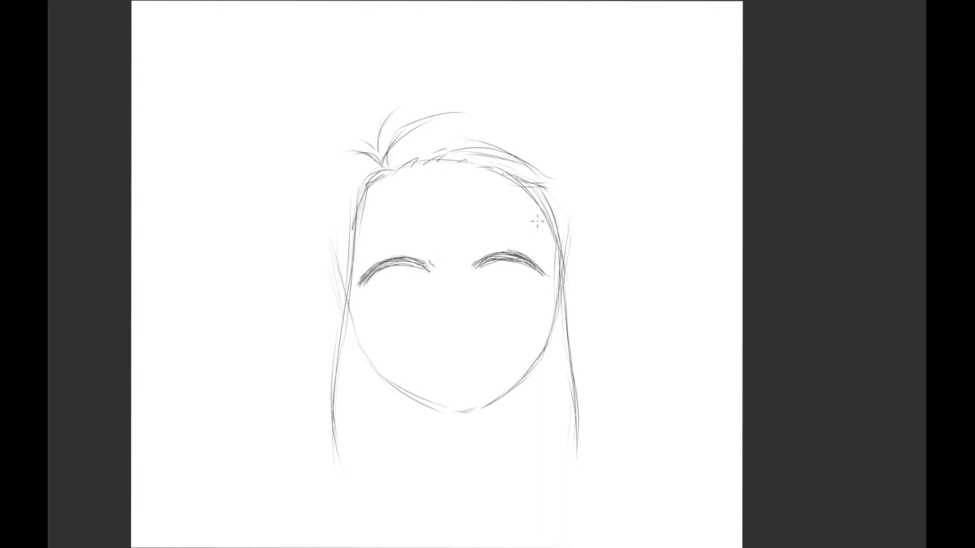
- Draw an upright oval iris beneath each upper lash line and thicken both outlines
mouse_move(429, 266)
mouse_down()
mouse_move(382, 283)
mouse_move(395, 316)
mouse_up()
mouse_move(401, 266)
mouse_down()
mouse_move(416, 279)
mouse_move(416, 301)
mouse_move(387, 307)
mouse_move(413, 310)
mouse_move(411, 277)
mouse_move(415, 306)
mouse_move(382, 298)
mouse_up()
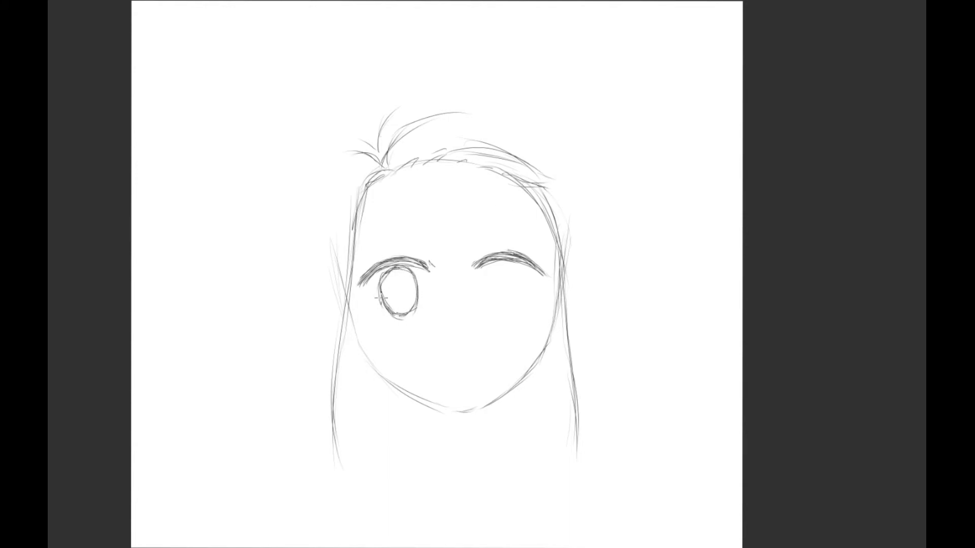
mouse_move(498, 265)
mouse_down()
mouse_move(488, 284)
mouse_move(512, 308)
mouse_move(521, 305)
mouse_move(515, 272)
mouse_move(510, 313)
mouse_move(486, 270)
mouse_move(514, 319)
mouse_move(497, 301)
mouse_move(520, 314)
mouse_up()
drag(523, 281, 494, 305)
mouse_move(493, 261)
mouse_down()
mouse_move(490, 287)
mouse_move(511, 269)
mouse_move(520, 294)
mouse_move(506, 302)
mouse_move(523, 286)
mouse_up()
drag(386, 272, 391, 308)
mouse_move(383, 287)
mouse_down()
mouse_move(404, 267)
mouse_move(415, 284)
mouse_move(363, 288)
mouse_up()
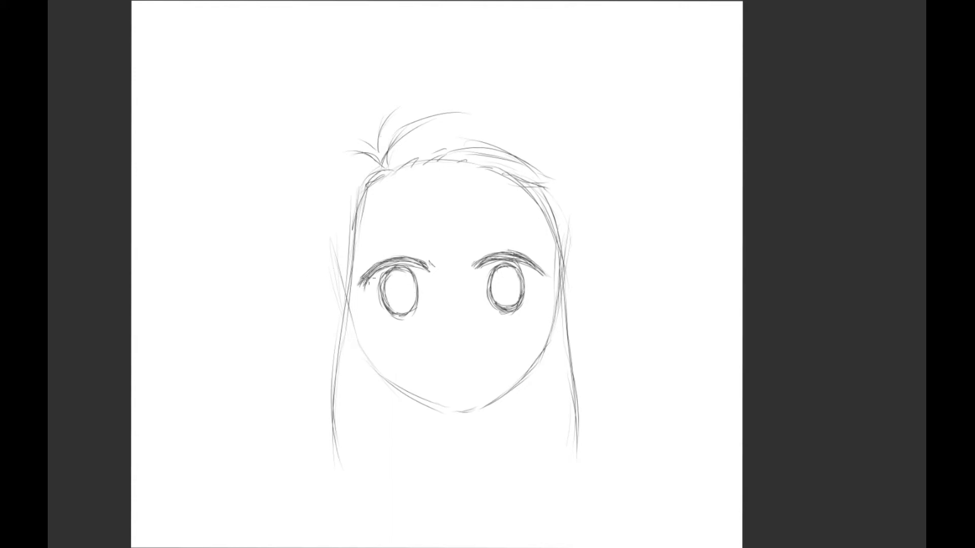
- Thicken the lash corners, flick out the outer lashes, and add eyelid creases and the right eye's lower lashes
drag(522, 258, 546, 279)
drag(489, 263, 473, 272)
drag(540, 270, 546, 279)
drag(370, 278, 359, 289)
drag(540, 268, 555, 261)
mouse_move(367, 270)
mouse_down()
mouse_move(358, 278)
mouse_move(350, 269)
mouse_move(406, 252)
mouse_move(426, 260)
mouse_move(362, 262)
mouse_up()
drag(474, 256, 512, 245)
drag(504, 317, 530, 313)
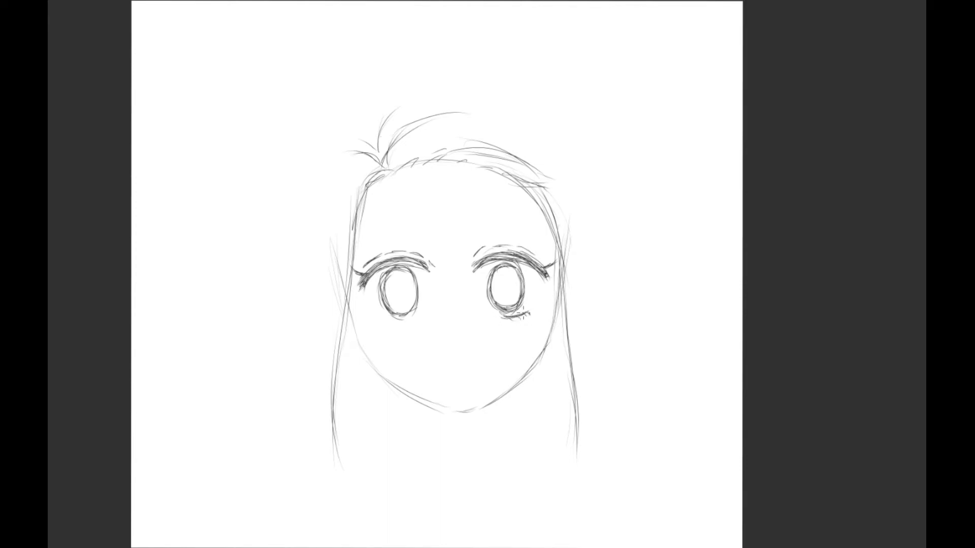
- Add lower lashes to the left eye and draw the pupils, inner rings and round highlights in both irises
mouse_move(404, 318)
mouse_down()
mouse_move(384, 320)
mouse_move(401, 322)
mouse_move(405, 286)
mouse_up()
drag(506, 285, 509, 284)
mouse_move(401, 274)
mouse_down()
mouse_move(391, 279)
mouse_move(406, 305)
mouse_move(397, 303)
mouse_up()
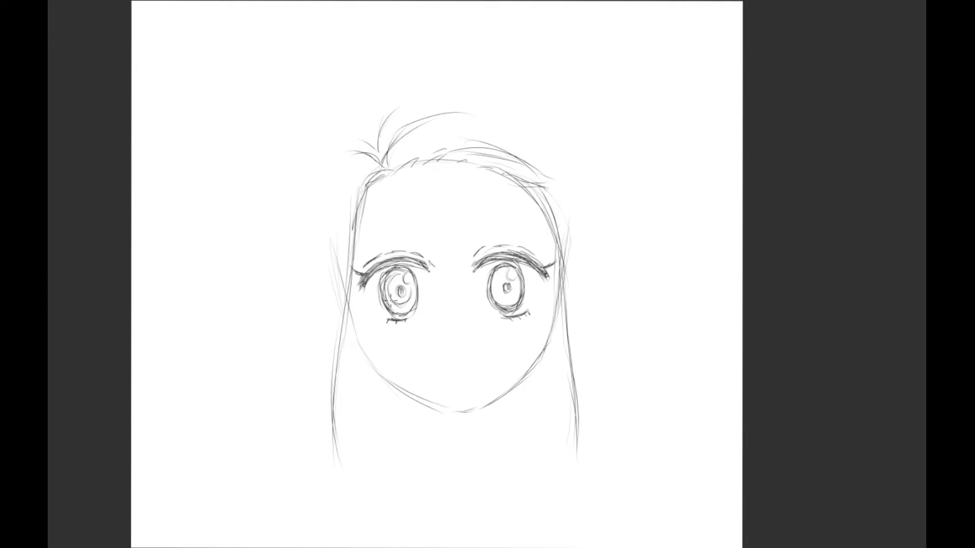
mouse_move(505, 272)
mouse_down()
mouse_move(496, 279)
mouse_move(509, 290)
mouse_up()
- Draw two thin arched eyebrows above the eyes and a small nose mark between and below them
mouse_move(420, 215)
mouse_down()
mouse_move(358, 239)
mouse_move(417, 217)
mouse_move(380, 228)
mouse_up()
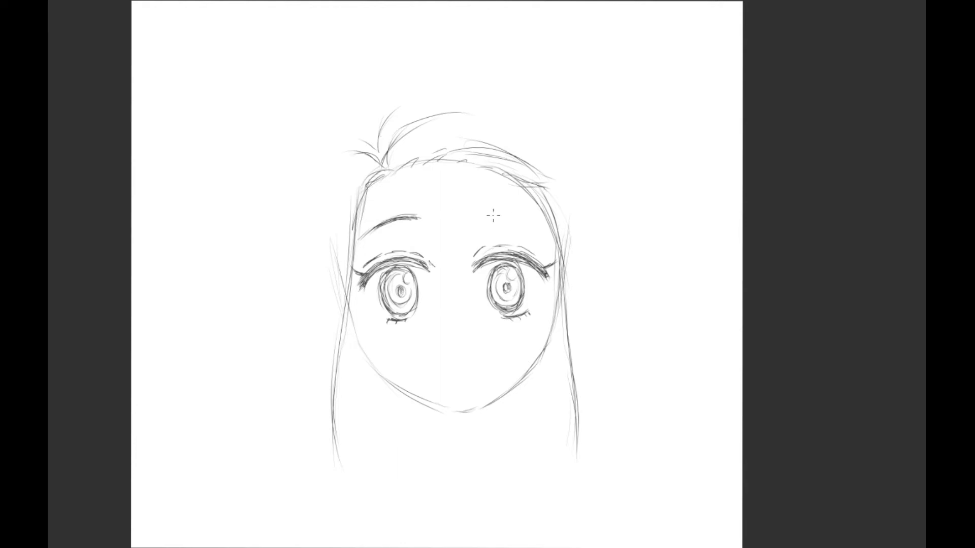
mouse_move(473, 218)
mouse_down()
mouse_move(530, 225)
mouse_move(472, 219)
mouse_move(496, 213)
mouse_move(544, 238)
mouse_move(528, 222)
mouse_move(488, 215)
mouse_up()
mouse_move(453, 325)
mouse_down()
mouse_move(464, 333)
mouse_move(451, 334)
mouse_up()
- Sketch the slightly tilted rectangular outline of a bamboo muzzle across the mouth, with narrow caps at both ends
drag(373, 361, 547, 349)
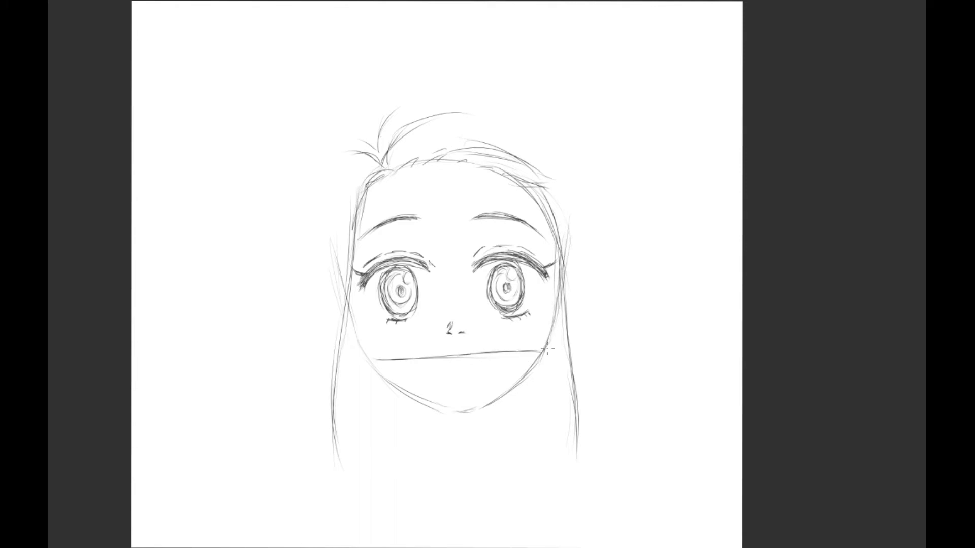
mouse_move(369, 360)
mouse_down()
mouse_move(544, 349)
mouse_move(552, 381)
mouse_up()
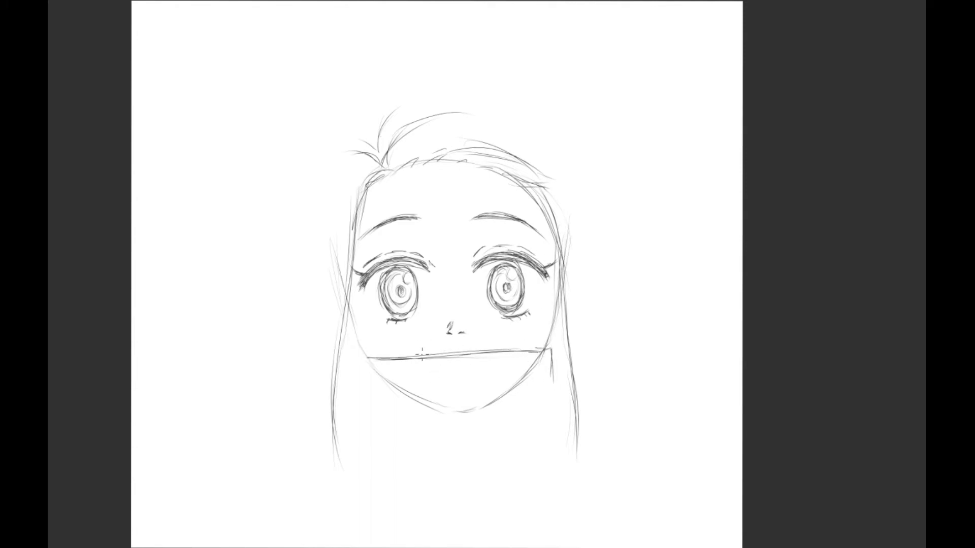
drag(367, 358, 550, 346)
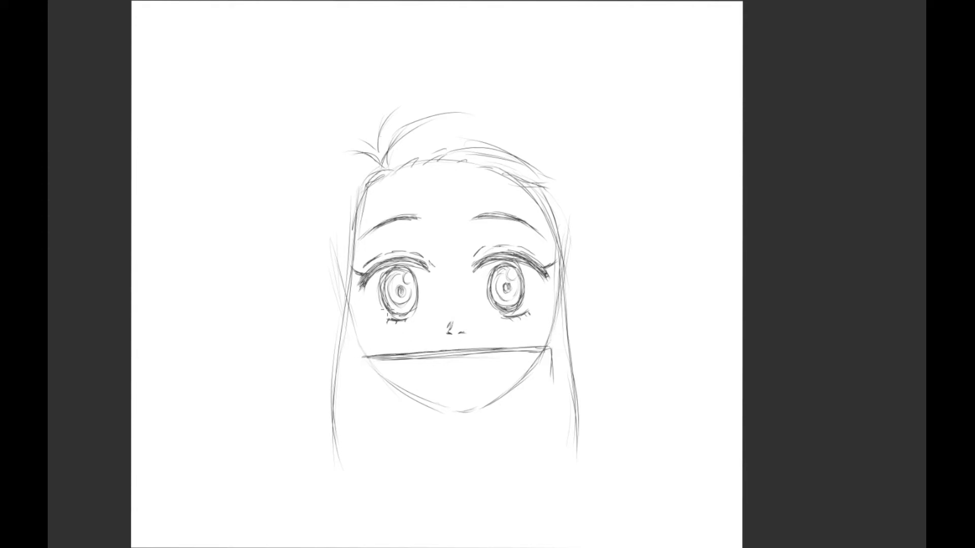
mouse_move(361, 356)
mouse_down()
mouse_move(367, 401)
mouse_move(557, 382)
mouse_up()
mouse_move(498, 391)
mouse_down()
mouse_move(427, 392)
mouse_move(549, 388)
mouse_up()
mouse_move(548, 342)
mouse_down()
mouse_move(550, 390)
mouse_move(552, 344)
mouse_up()
- Draw two narrow vertical bands across the muzzle, one near each end
drag(406, 358, 412, 399)
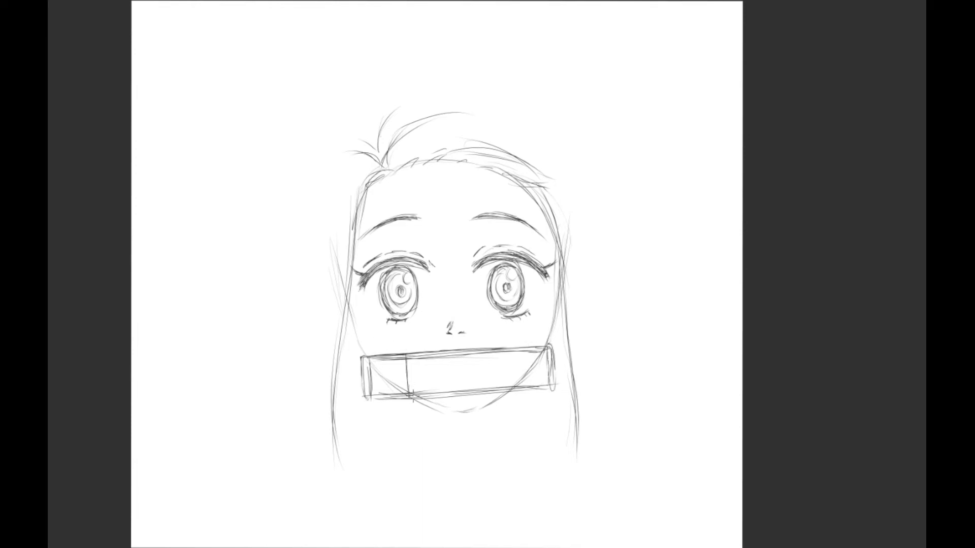
drag(412, 355, 415, 398)
drag(508, 350, 516, 390)
mouse_move(507, 349)
mouse_down()
mouse_move(515, 348)
mouse_move(516, 388)
mouse_up()
- Add lengthwise shading strokes along the lower part of the bamboo muzzle
drag(371, 391, 501, 384)
drag(436, 391, 484, 389)
drag(514, 386, 548, 381)
drag(452, 388, 507, 379)
drag(416, 393, 451, 388)
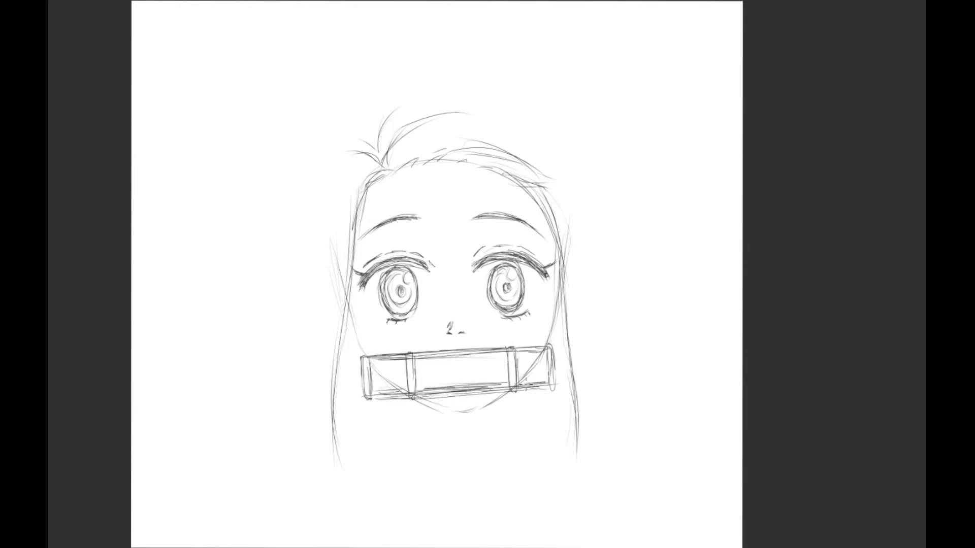
drag(524, 378, 543, 376)
drag(374, 385, 506, 378)
drag(472, 379, 565, 371)
drag(505, 376, 555, 371)
drag(483, 377, 512, 373)
- Darken the cheek lines above the muzzle and redraw the chin curve below it
drag(350, 306, 370, 358)
drag(558, 299, 549, 338)
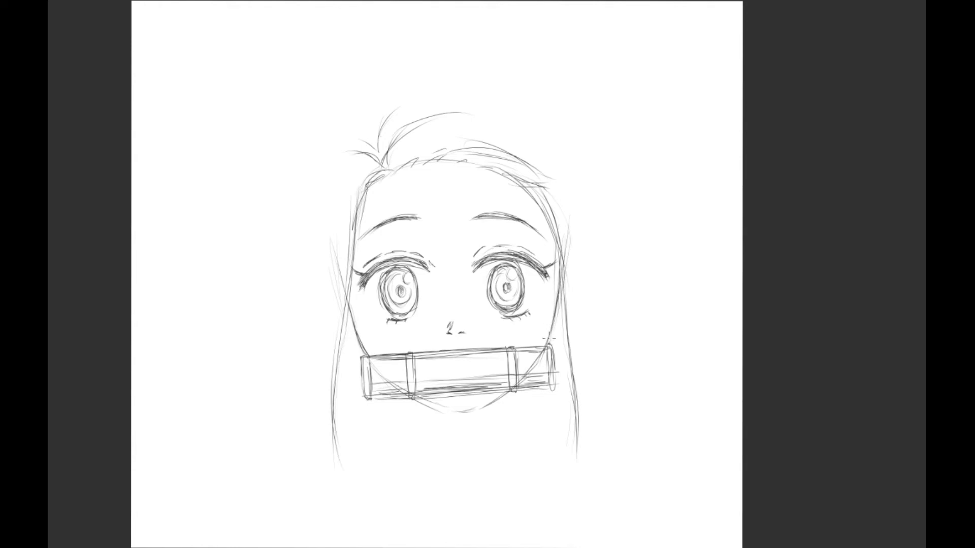
drag(537, 384, 543, 283)
drag(458, 313, 507, 297)
drag(419, 295, 459, 314)
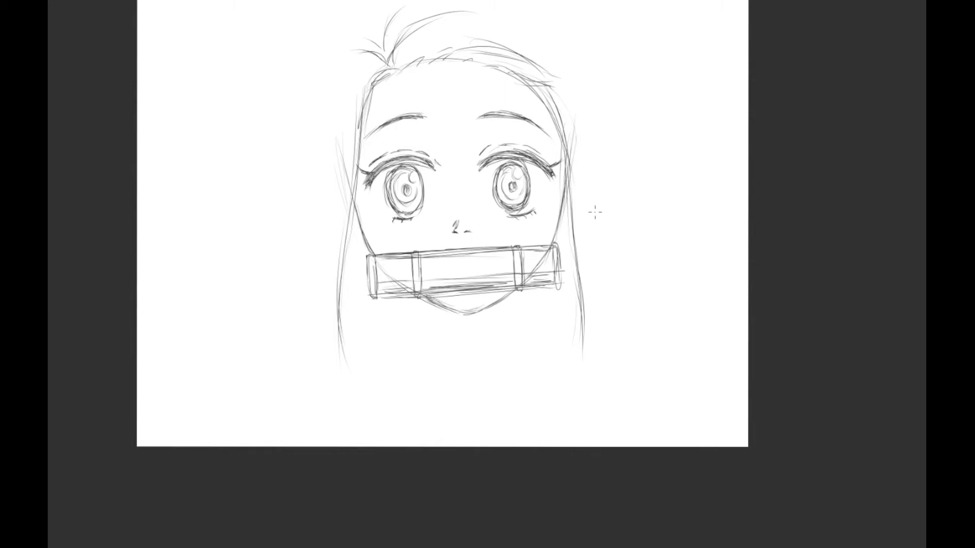
- Sketch sweeping curved strokes for the top of the hair well above the parting
drag(621, 262, 570, 387)
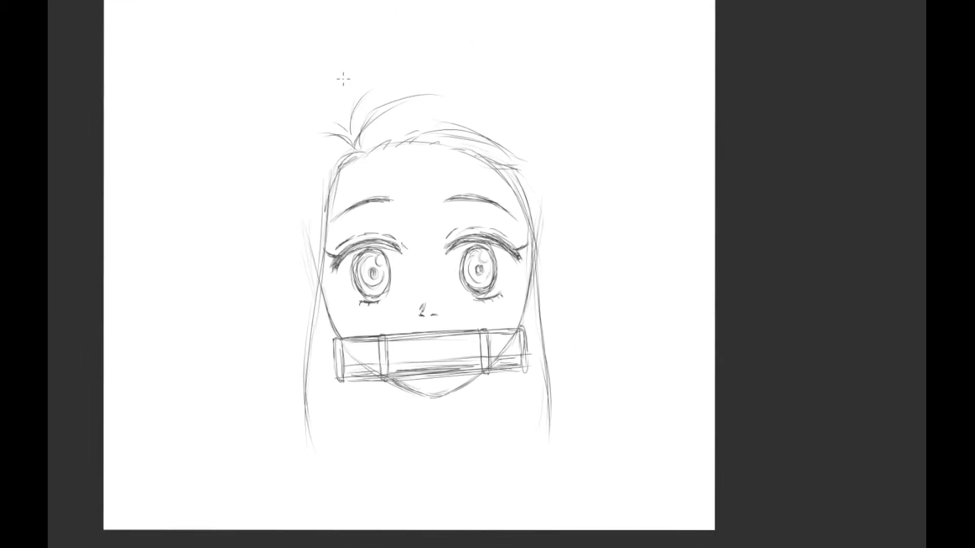
drag(314, 116, 349, 91)
mouse_move(294, 117)
mouse_down()
mouse_move(349, 78)
mouse_move(438, 67)
mouse_up()
mouse_move(338, 76)
mouse_down()
mouse_move(463, 66)
mouse_move(439, 62)
mouse_move(453, 50)
mouse_move(431, 53)
mouse_up()
drag(313, 94, 447, 52)
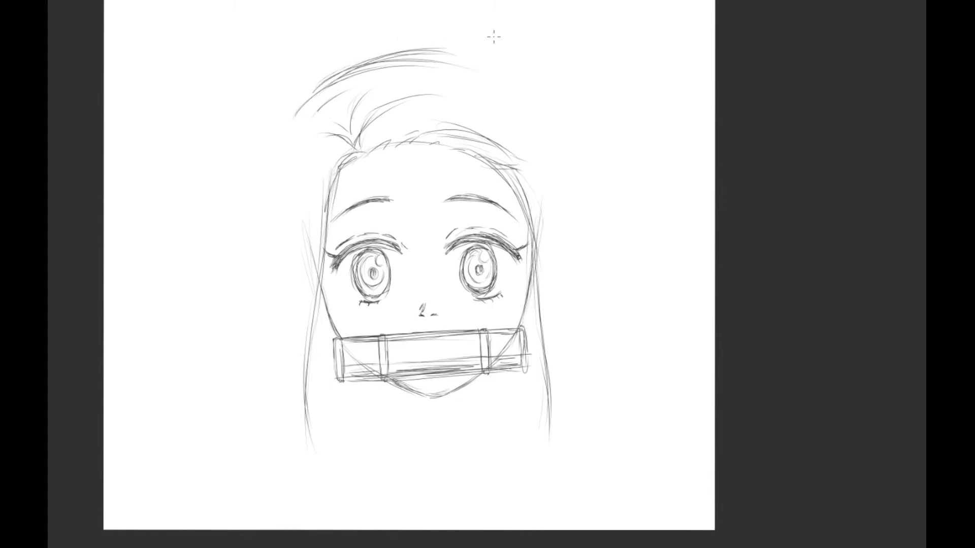
- Draw a ribbon bow with a small knot and two pointed loops on the right side of the hairline
mouse_move(507, 142)
mouse_down()
mouse_move(513, 167)
mouse_move(524, 167)
mouse_move(520, 147)
mouse_move(560, 116)
mouse_up()
mouse_move(561, 115)
mouse_down()
mouse_move(570, 132)
mouse_move(532, 157)
mouse_up()
drag(528, 157, 571, 148)
drag(530, 165, 557, 184)
drag(580, 172, 575, 181)
mouse_move(530, 155)
mouse_down()
mouse_move(582, 164)
mouse_move(585, 149)
mouse_up()
drag(586, 149, 582, 167)
drag(524, 160, 553, 172)
- Draw a long wavy lock of hair hanging from below the bow past the right side of the face
mouse_move(533, 156)
mouse_down()
mouse_move(550, 158)
mouse_move(560, 227)
mouse_up()
drag(512, 178, 535, 323)
drag(534, 289, 535, 355)
drag(536, 298, 546, 435)
drag(539, 343, 512, 432)
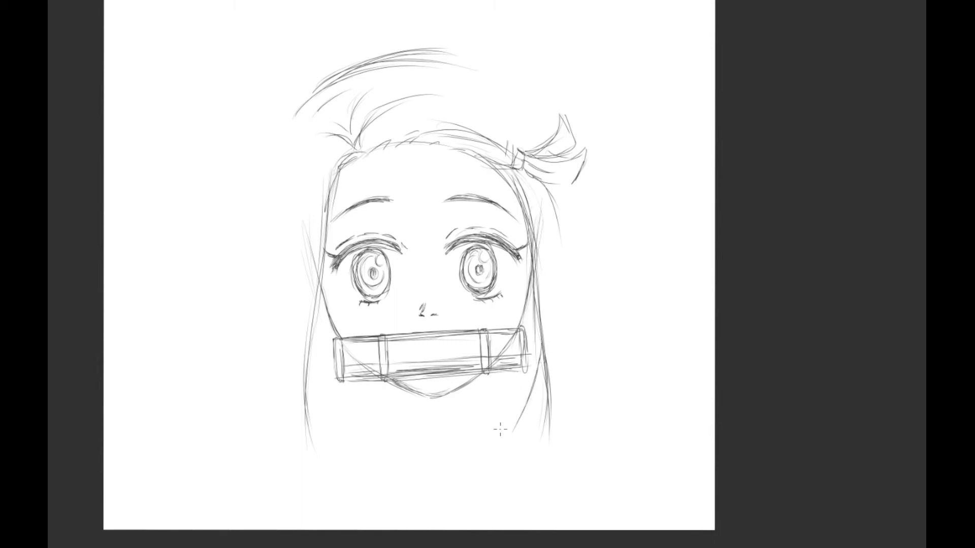
drag(539, 373, 507, 455)
drag(510, 416, 533, 513)
mouse_move(546, 183)
mouse_down()
mouse_move(571, 247)
mouse_move(601, 435)
mouse_move(614, 348)
mouse_move(571, 327)
mouse_move(577, 365)
mouse_up()
drag(573, 332, 582, 427)
mouse_move(583, 409)
mouse_down()
mouse_move(553, 470)
mouse_move(563, 442)
mouse_up()
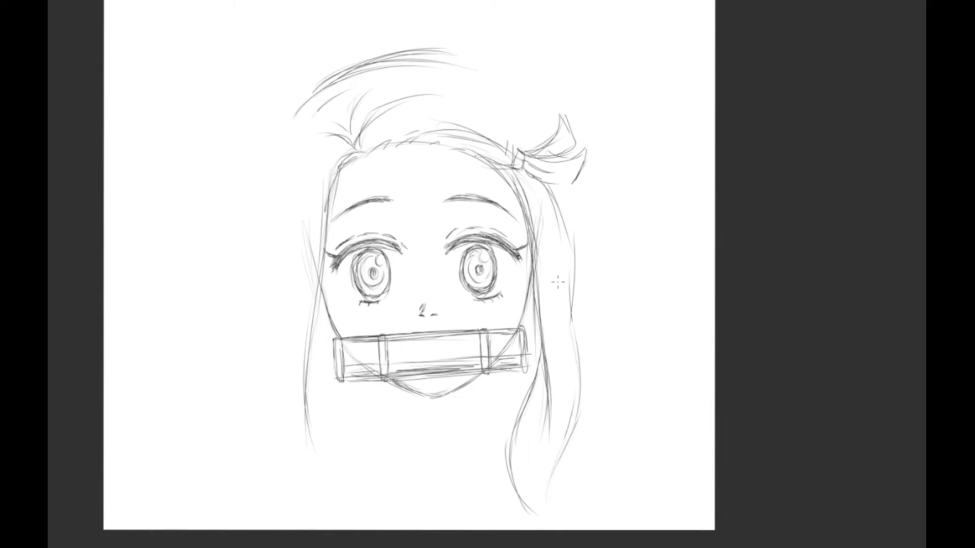
- Sketch the hair curve above the bow and the outer back hair flaring outward below it
mouse_move(525, 103)
mouse_down()
mouse_move(560, 130)
mouse_move(565, 146)
mouse_up()
drag(518, 96, 554, 131)
drag(583, 178, 588, 208)
drag(576, 181, 600, 322)
mouse_move(582, 236)
mouse_down()
mouse_move(678, 411)
mouse_move(682, 441)
mouse_up()
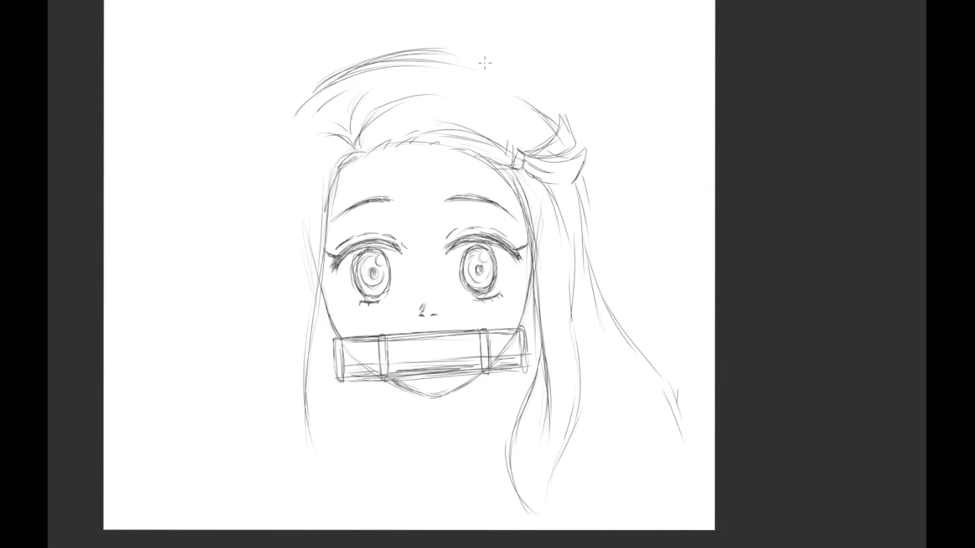
- Rework the top of the hair into a lower rounded crown running from the parting to the bow
mouse_move(492, 83)
mouse_down()
mouse_move(538, 110)
mouse_move(410, 61)
mouse_move(363, 80)
mouse_up()
drag(414, 67, 336, 103)
mouse_move(445, 63)
mouse_down()
mouse_move(358, 83)
mouse_move(333, 111)
mouse_up()
drag(369, 82, 317, 112)
drag(406, 61, 343, 93)
drag(480, 66, 289, 96)
mouse_move(290, 96)
mouse_down()
mouse_move(396, 43)
mouse_move(451, 34)
mouse_up()
mouse_move(357, 88)
mouse_down()
mouse_move(491, 73)
mouse_move(528, 94)
mouse_up()
drag(521, 85, 564, 139)
- Draw a long wavy front lock falling from the parting past the left side of the face
mouse_move(332, 132)
mouse_down()
mouse_move(311, 144)
mouse_move(288, 223)
mouse_move(287, 340)
mouse_move(333, 409)
mouse_up()
drag(311, 338, 358, 450)
mouse_move(333, 397)
mouse_down()
mouse_move(364, 475)
mouse_move(358, 518)
mouse_up()
drag(369, 461, 358, 519)
mouse_move(287, 341)
mouse_down()
mouse_move(288, 386)
mouse_move(301, 280)
mouse_move(301, 435)
mouse_move(310, 441)
mouse_move(303, 408)
mouse_move(316, 523)
mouse_up()
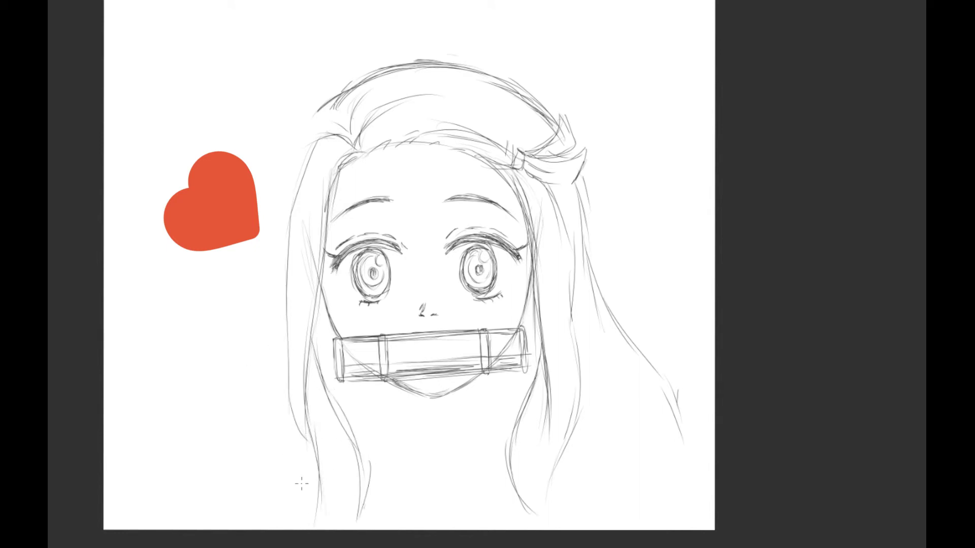
- Draw the outer hair contour on the left side from the crown down, ending in flared wavy strands
mouse_move(318, 109)
mouse_down()
mouse_move(299, 124)
mouse_move(356, 133)
mouse_move(323, 126)
mouse_move(342, 131)
mouse_up()
mouse_move(308, 124)
mouse_down()
mouse_move(322, 106)
mouse_move(299, 130)
mouse_move(275, 196)
mouse_up()
mouse_move(343, 94)
mouse_down()
mouse_move(294, 147)
mouse_move(254, 358)
mouse_up()
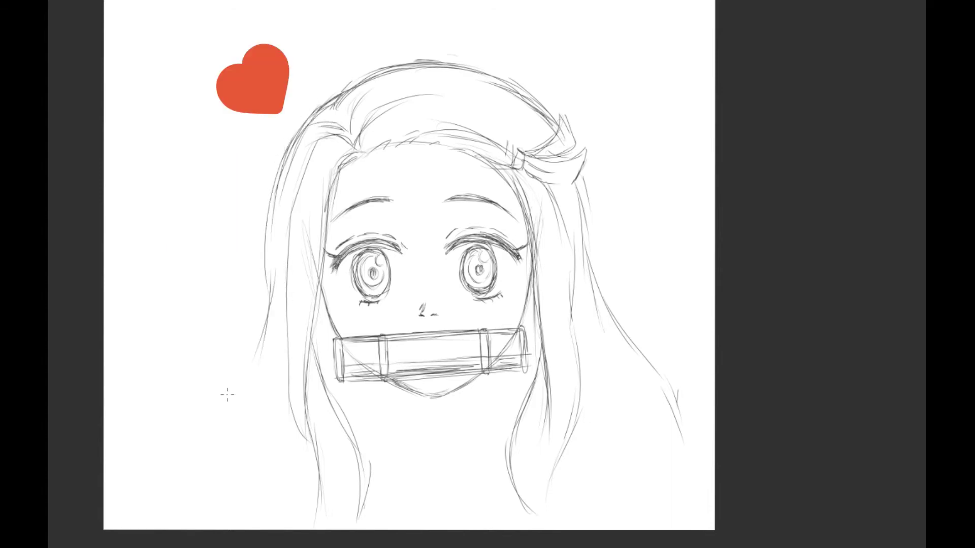
drag(273, 285, 235, 363)
mouse_move(266, 312)
mouse_down()
mouse_move(204, 405)
mouse_move(234, 527)
mouse_up()
drag(284, 336, 244, 420)
drag(276, 364, 236, 430)
drag(236, 429, 260, 510)
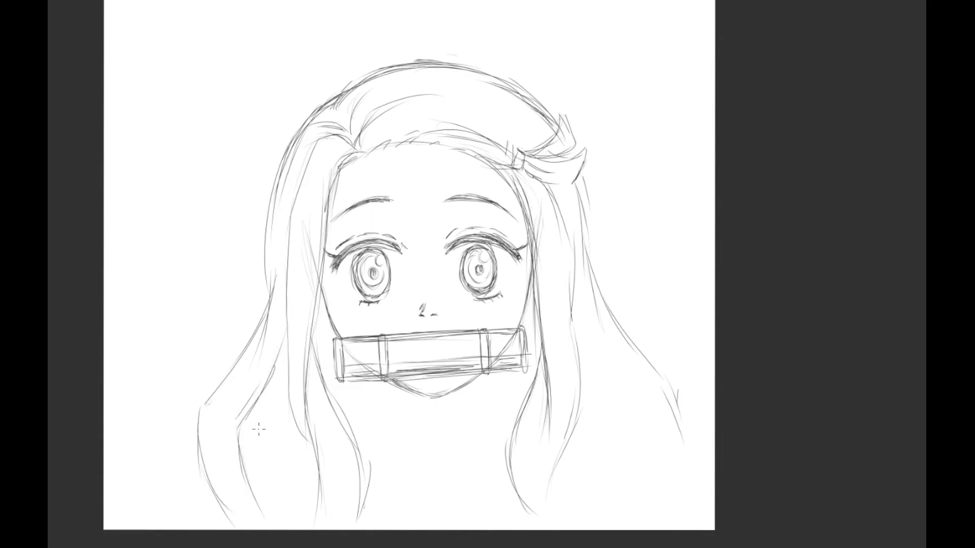
drag(279, 357, 250, 474)
drag(260, 420, 254, 499)
- Move the whole sketch up and slightly left on the canvas with a transform and apply it
key(ctrl+t)
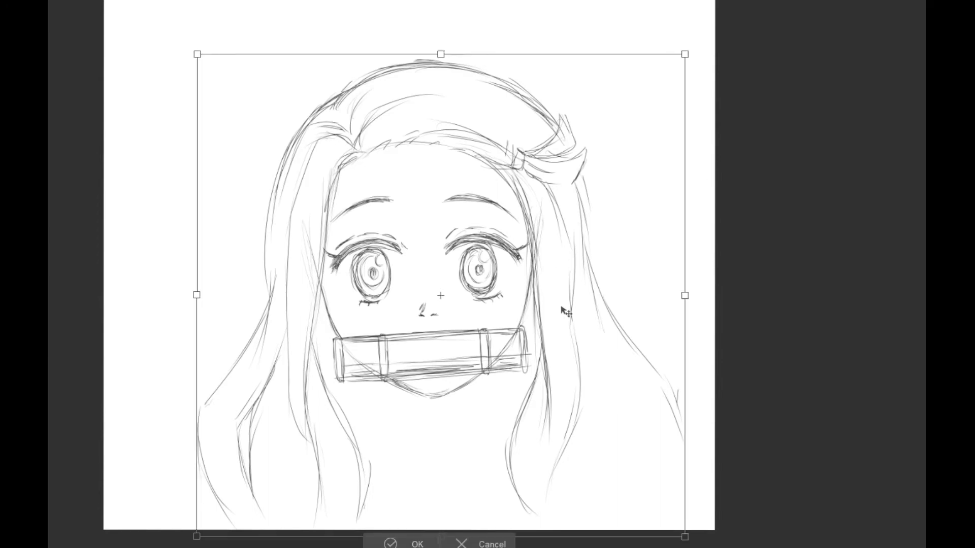
drag(560, 307, 552, 257)
drag(590, 294, 590, 287)
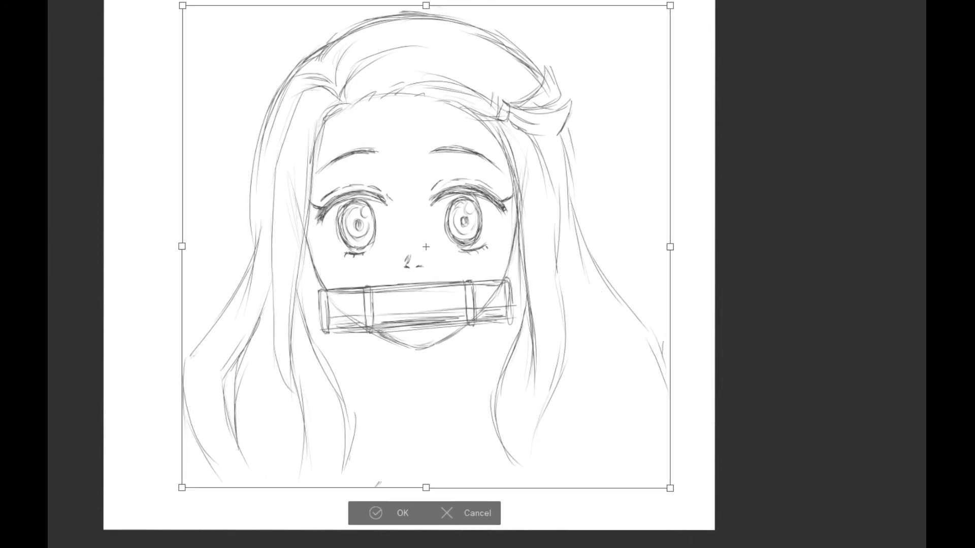
scroll(590, 287, up, 1)
drag(553, 368, 557, 363)
click(388, 525)
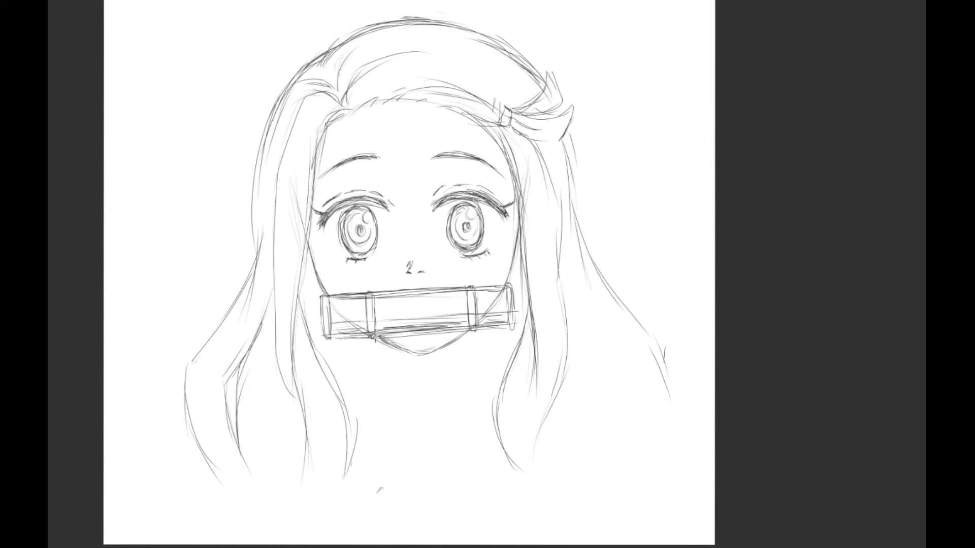
- Sketch the neck below the chin and the inner V-shaped neckline of the kimono collar
drag(472, 331, 471, 360)
drag(373, 341, 401, 400)
drag(375, 361, 418, 409)
mouse_move(479, 349)
mouse_down()
mouse_move(456, 386)
mouse_move(421, 412)
mouse_move(460, 378)
mouse_up()
drag(479, 346, 491, 365)
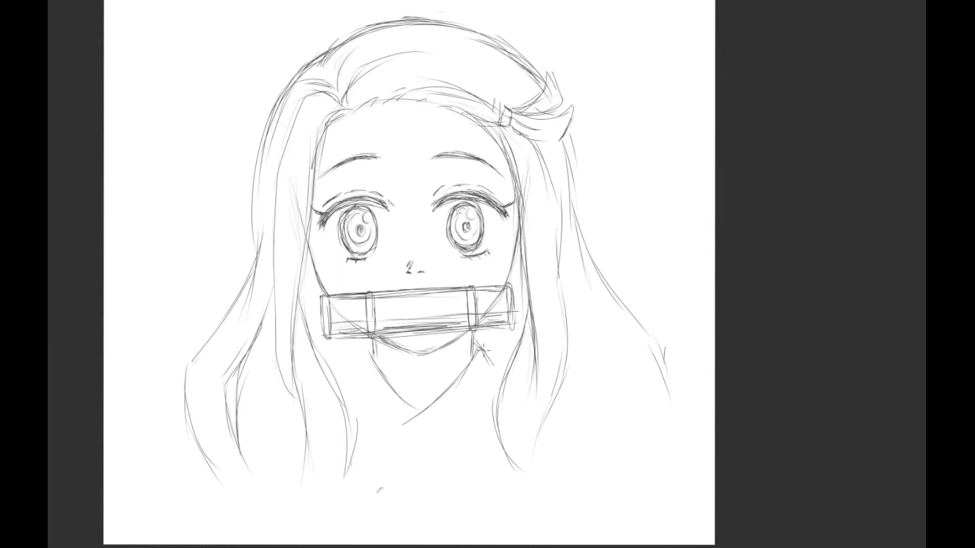
- Draw the outer edges of the crossed kimono collar to form its overlapping bands
mouse_move(366, 349)
mouse_down()
mouse_move(348, 368)
mouse_move(391, 429)
mouse_move(415, 417)
mouse_move(419, 450)
mouse_up()
drag(376, 399, 425, 448)
drag(478, 407, 435, 454)
drag(491, 370, 427, 448)
drag(491, 364, 481, 383)
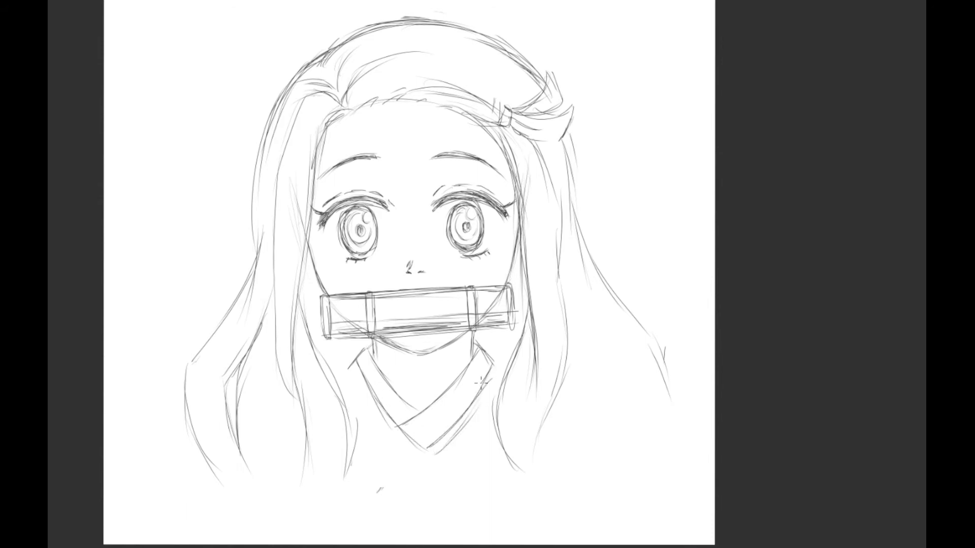
- Extend the kimono's front overlap diagonally across the chest and draw the robe's two open front edges downward
drag(357, 361, 349, 403)
mouse_move(489, 356)
mouse_down()
mouse_move(497, 394)
mouse_move(352, 520)
mouse_up()
drag(462, 412, 373, 502)
drag(357, 367, 333, 541)
drag(495, 373, 538, 544)
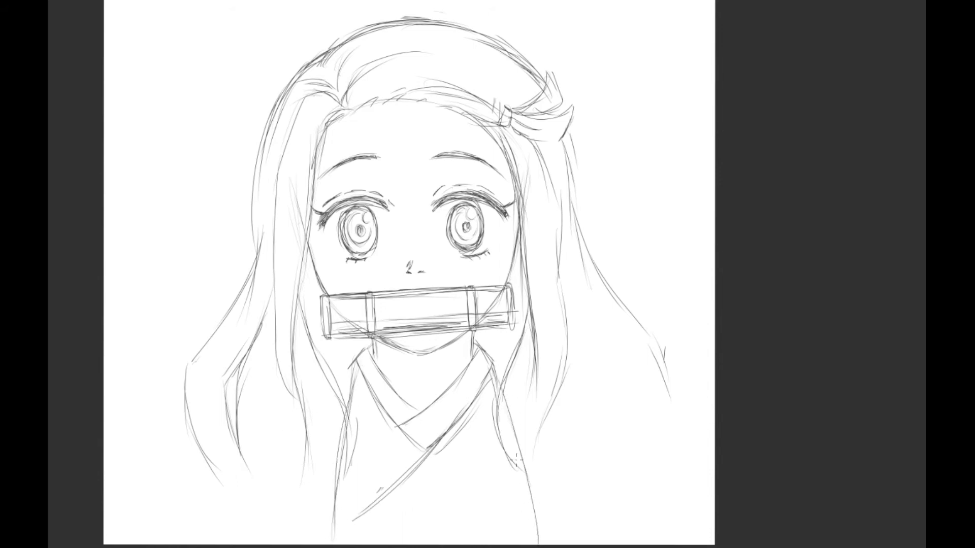
- Sketch the robe's shoulders and upper sleeves sloping outward from both sides of the collar
mouse_move(358, 349)
mouse_down()
mouse_move(330, 378)
mouse_move(294, 515)
mouse_up()
mouse_move(498, 364)
mouse_down()
mouse_move(547, 413)
mouse_move(576, 505)
mouse_up()
drag(560, 456, 576, 503)
mouse_move(332, 374)
mouse_down()
mouse_move(263, 416)
mouse_move(242, 463)
mouse_up()
drag(280, 407, 217, 544)
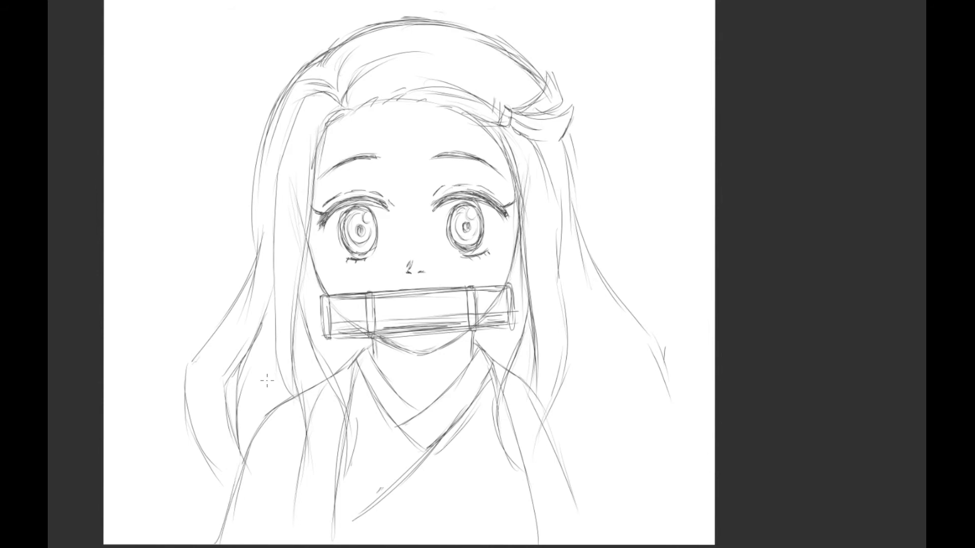
- Undo the last strokes of the robe's left shoulder and sleeve outline
key(ctrl+z)
key(ctrl+z)
key(ctrl+z)
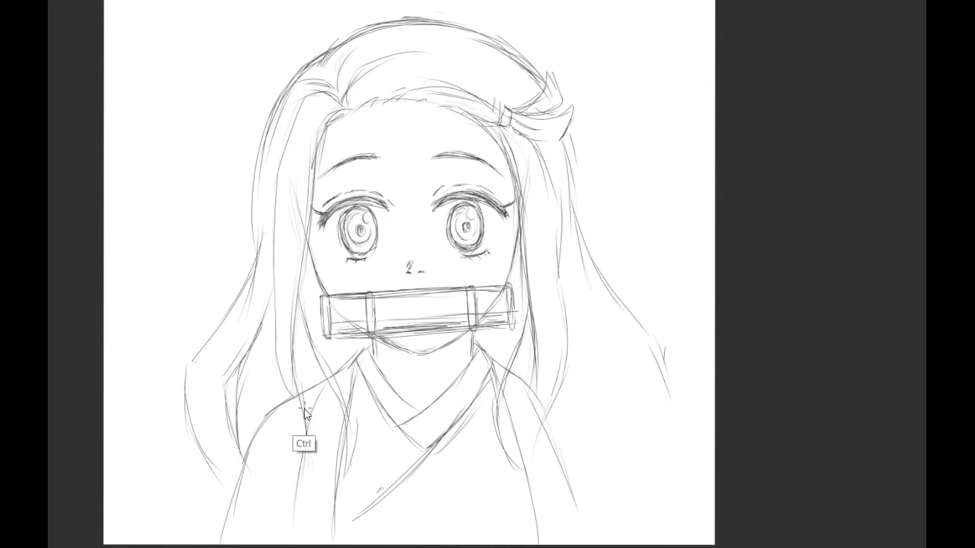
mouse_move(324, 378)
mouse_down()
mouse_move(239, 434)
mouse_move(230, 456)
mouse_up()
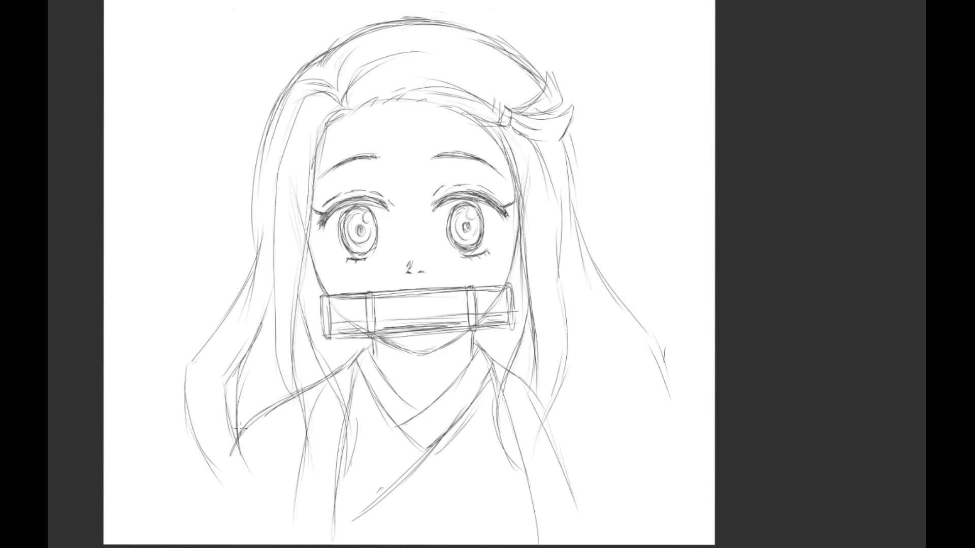
key(ctrl+z)
key(ctrl+z)
- Redraw the robe's left shoulder curving down into the sleeve and sketch the matching right shoulder and sleeve
mouse_move(314, 384)
mouse_down()
mouse_move(245, 417)
mouse_move(241, 442)
mouse_up()
drag(282, 399, 231, 466)
drag(256, 417, 214, 543)
drag(228, 502, 213, 534)
mouse_move(515, 376)
mouse_down()
mouse_move(595, 411)
mouse_move(623, 513)
mouse_up()
drag(611, 444, 645, 541)
- Extend the right front hair lock in wavy strands over the robe down to the canvas edge
drag(560, 493, 579, 528)
mouse_move(541, 427)
mouse_down()
mouse_move(595, 509)
mouse_move(600, 544)
mouse_up()
drag(511, 457, 548, 512)
drag(526, 473, 542, 544)
drag(518, 461, 538, 529)
drag(549, 406, 542, 449)
drag(552, 408, 600, 523)
drag(549, 481, 536, 533)
- Sketch the outer right hair as long wavy locks flowing past the shoulder and flaring outward at the ends
drag(565, 259, 659, 457)
drag(669, 381, 652, 500)
drag(658, 452, 690, 528)
drag(660, 482, 700, 544)
drag(622, 370, 612, 498)
drag(629, 469, 610, 543)
drag(627, 330, 604, 469)
mouse_move(581, 247)
mouse_down()
mouse_move(645, 332)
mouse_move(664, 340)
mouse_up()
drag(660, 396, 652, 444)
mouse_move(570, 284)
mouse_down()
mouse_move(622, 405)
mouse_move(713, 474)
mouse_up()
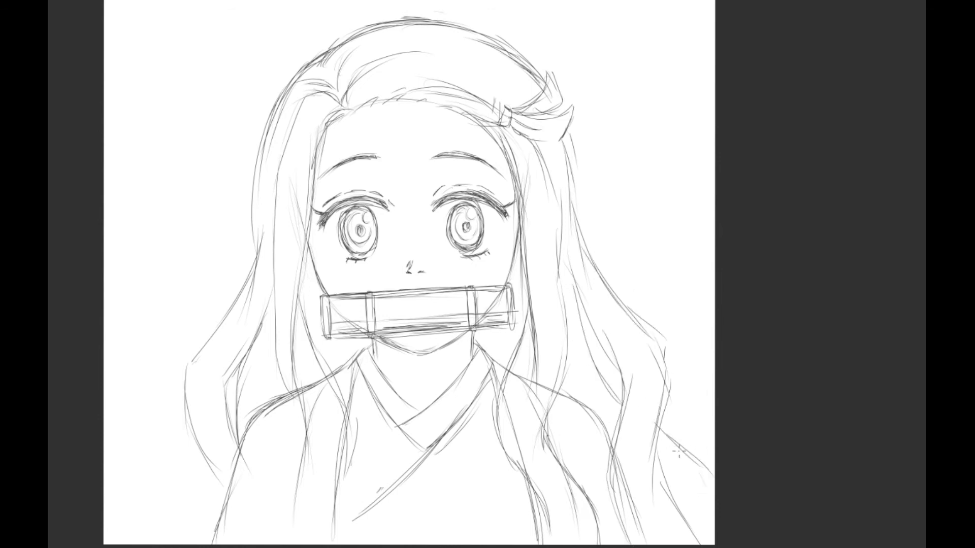
- Extend the left front hair lock in wavy strands over the robe down to the canvas edge
drag(304, 409, 272, 545)
drag(271, 510, 260, 545)
drag(349, 424, 308, 526)
drag(334, 474, 318, 544)
drag(340, 508, 321, 544)
drag(351, 440, 327, 522)
drag(344, 375, 338, 397)
drag(346, 425, 339, 528)
drag(297, 427, 272, 523)
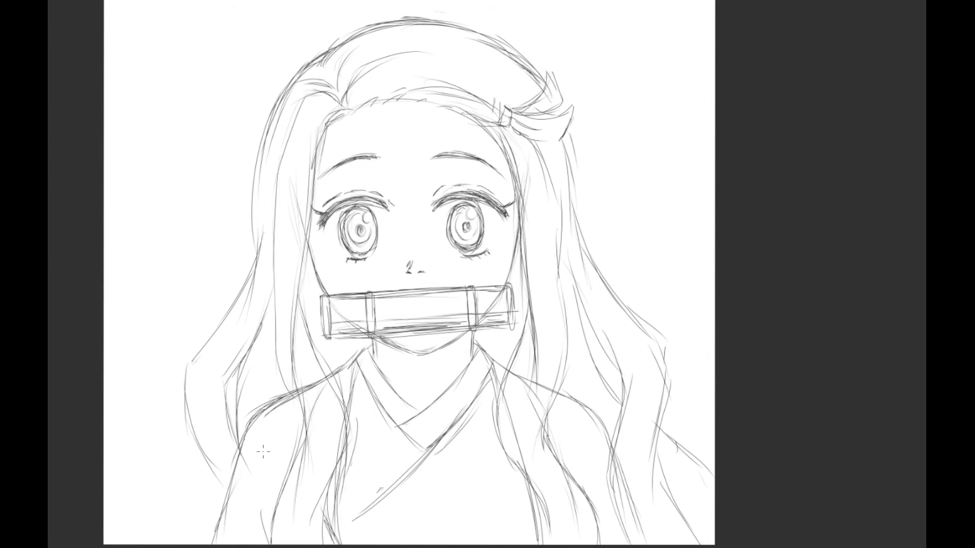